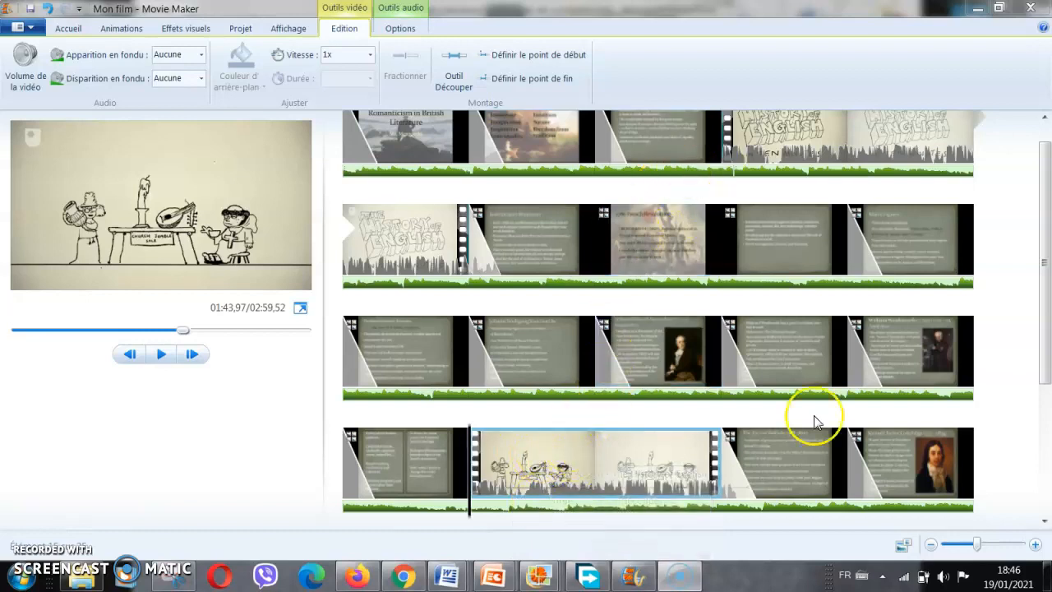
Step: Split the first History of English clip at about 28.47 s and move its second part to tenth place in the storyboard
drag(1042, 348, 1046, 291)
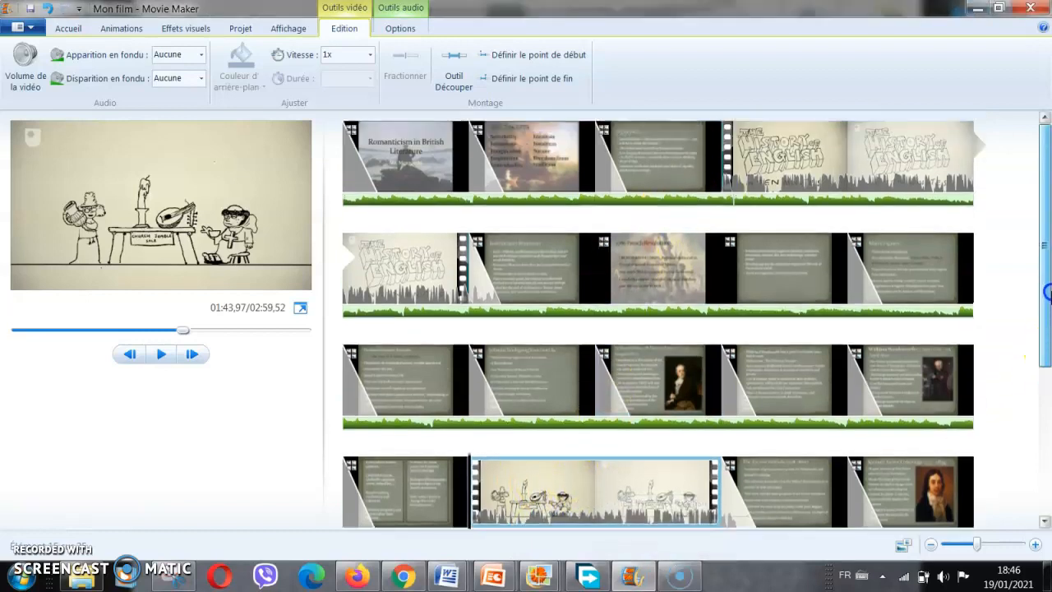
click(826, 156)
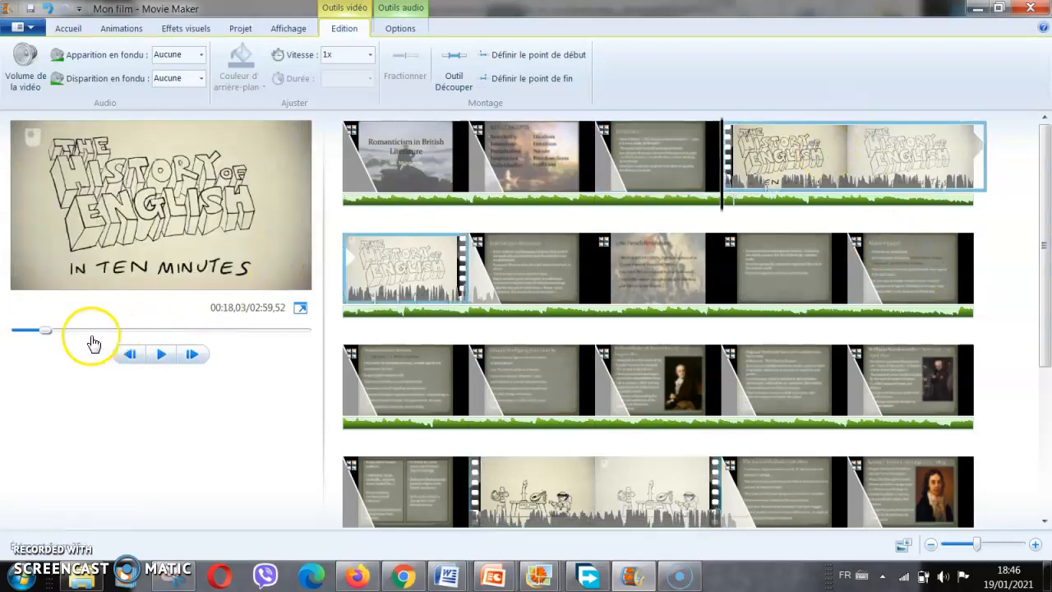
drag(50, 335, 279, 310)
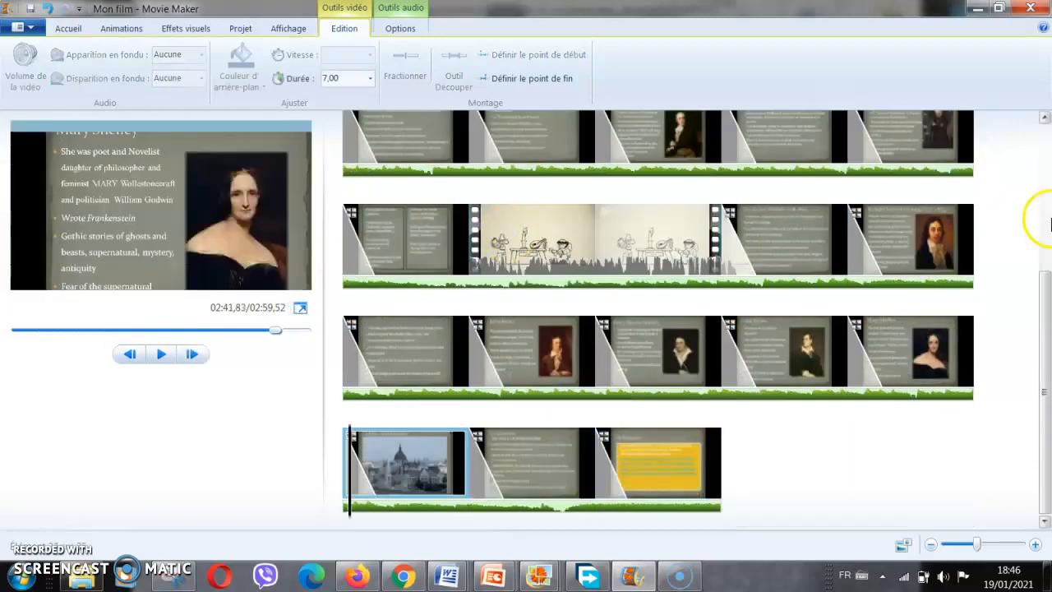
click(1041, 211)
click(756, 175)
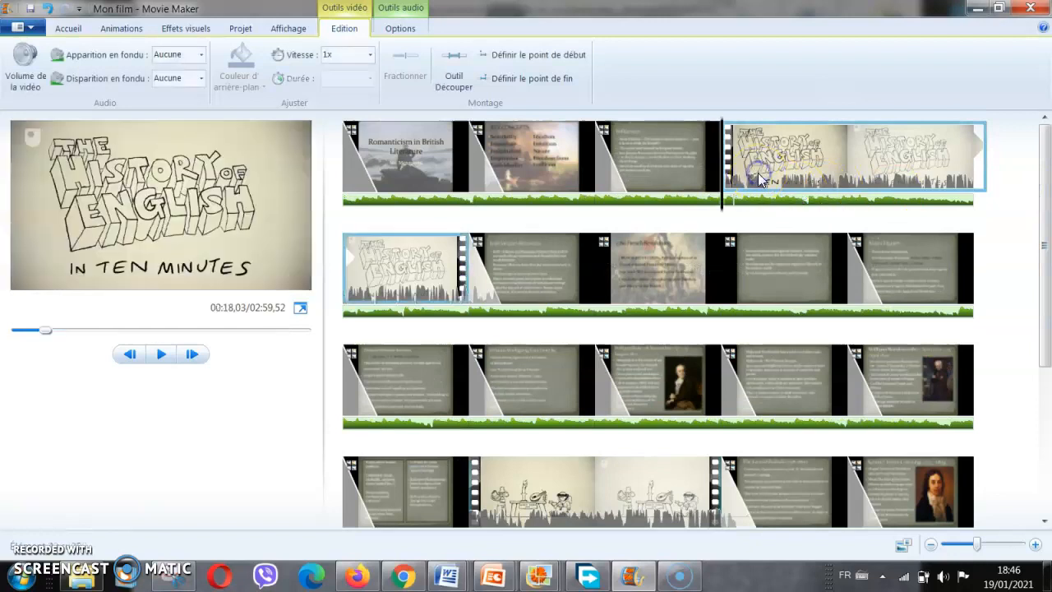
click(157, 354)
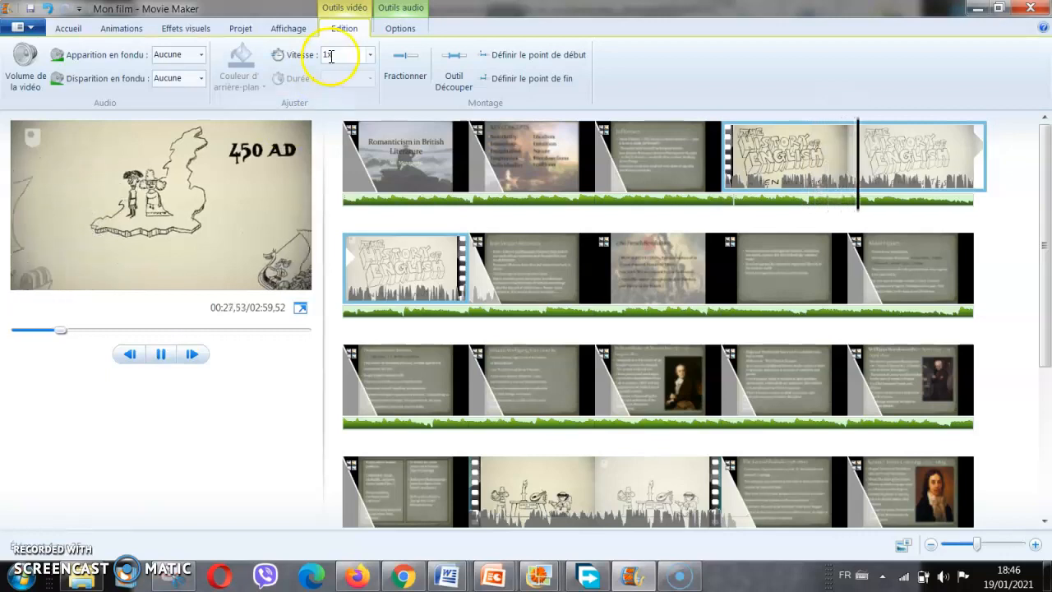
click(395, 80)
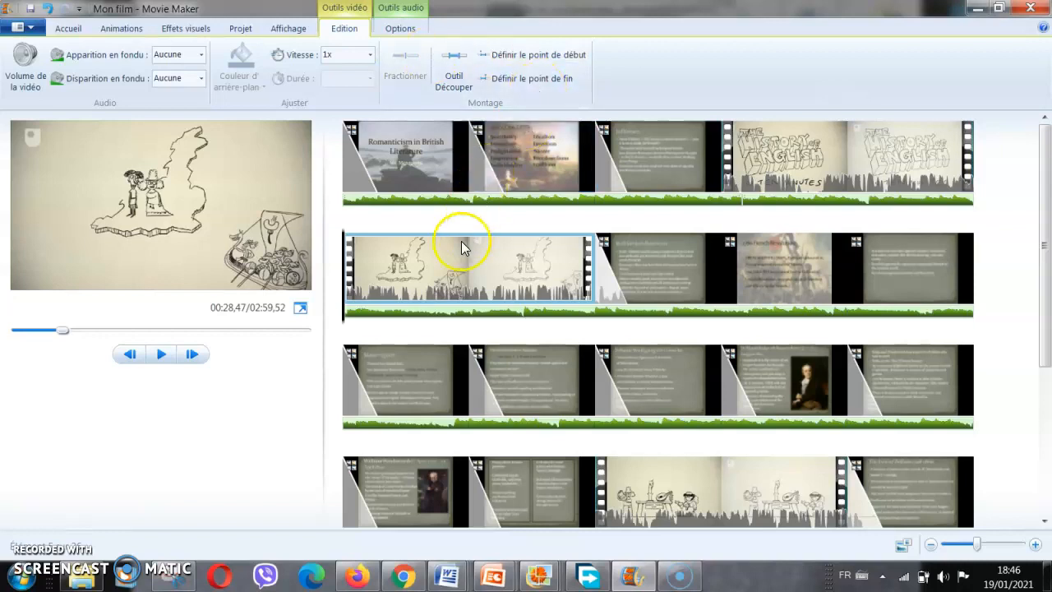
drag(454, 266, 598, 406)
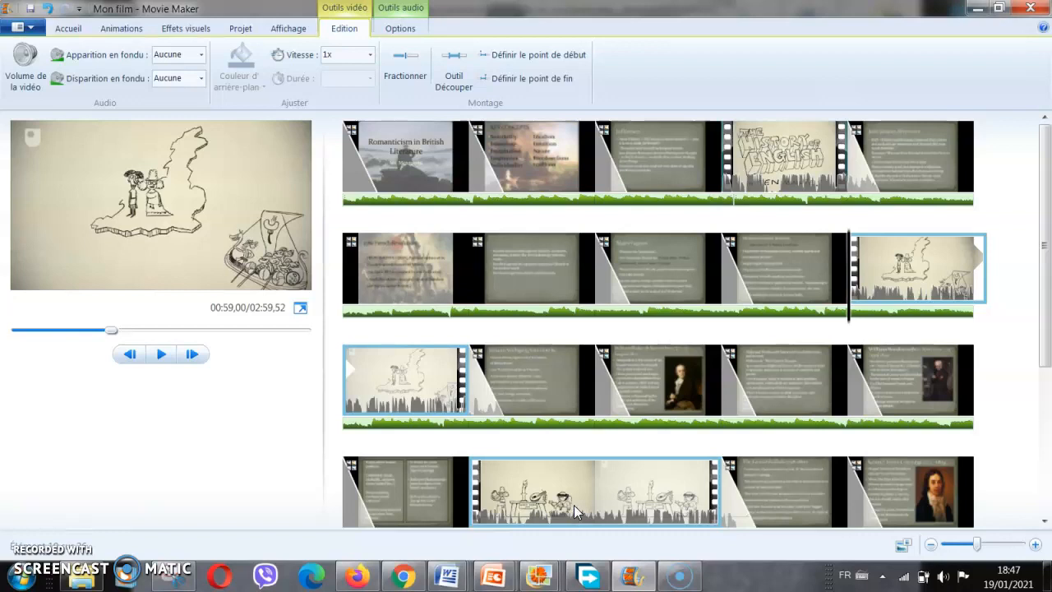
Step: Split the background music at about 26.33 s, near the end of the first History of English clip, and check the resulting segments
click(658, 199)
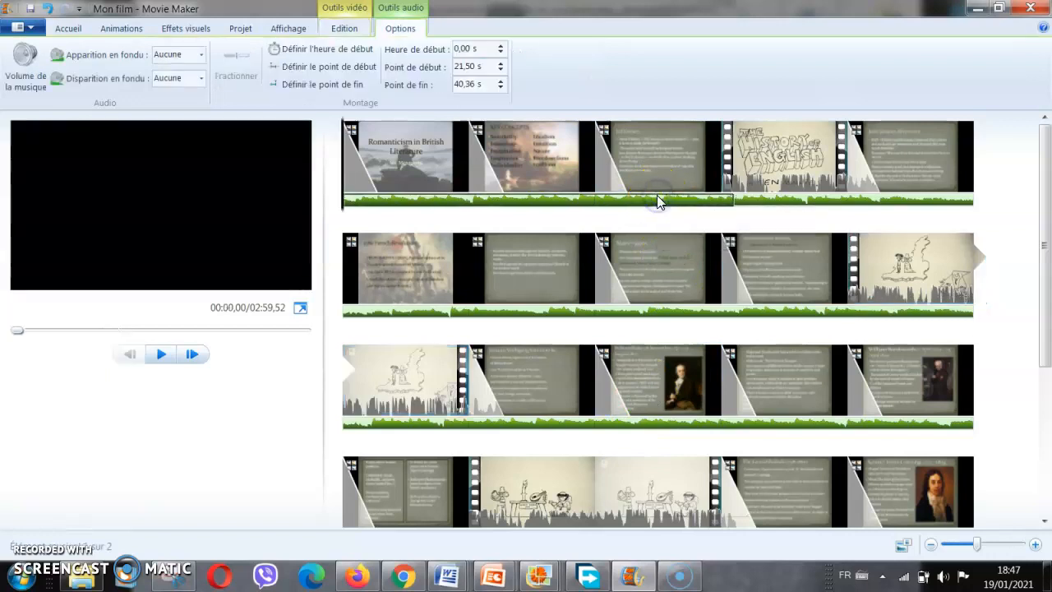
click(737, 205)
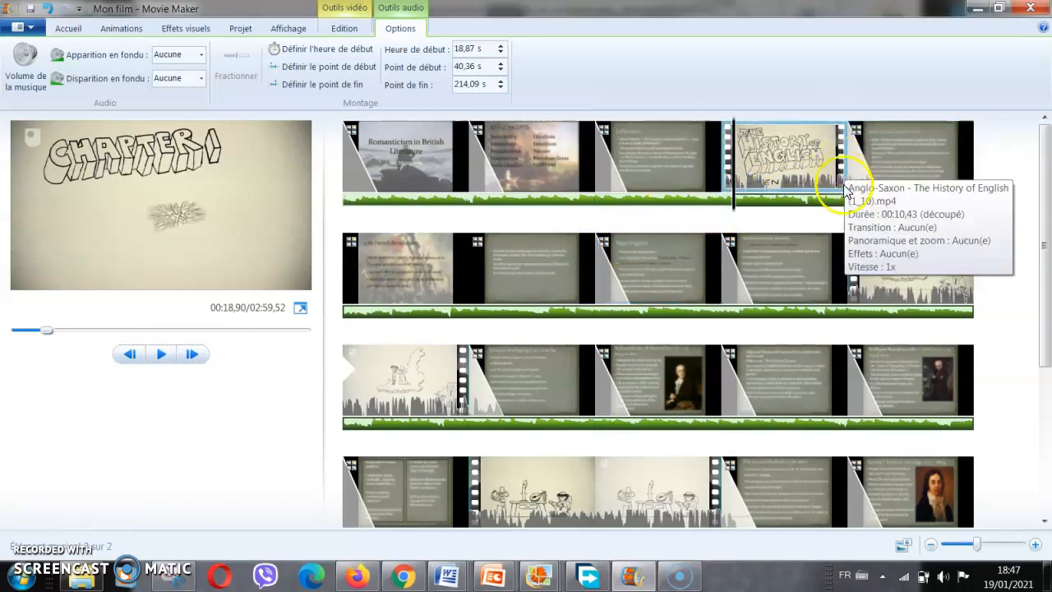
drag(736, 214, 840, 226)
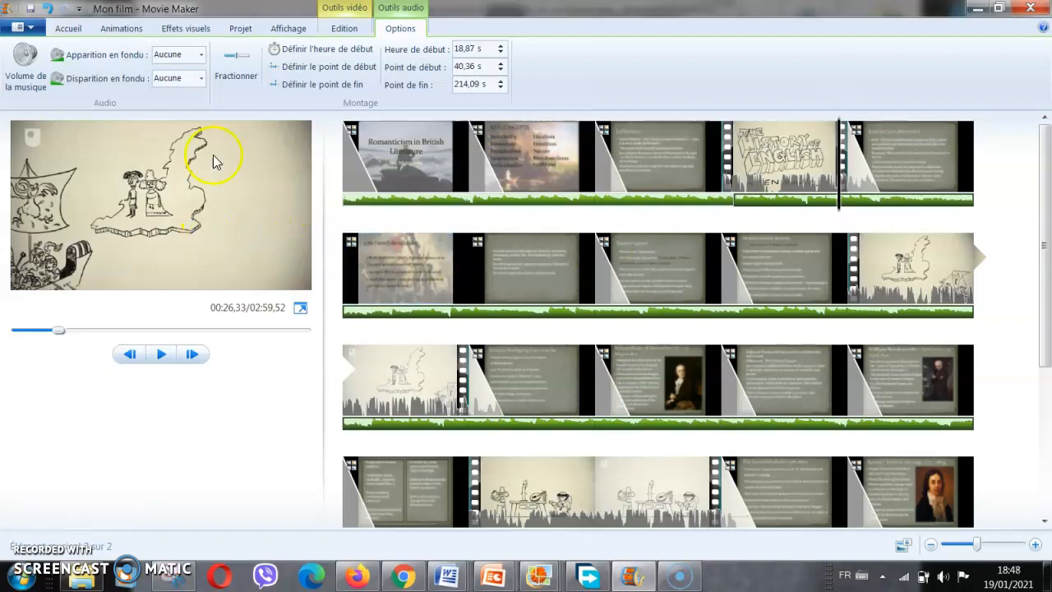
click(236, 74)
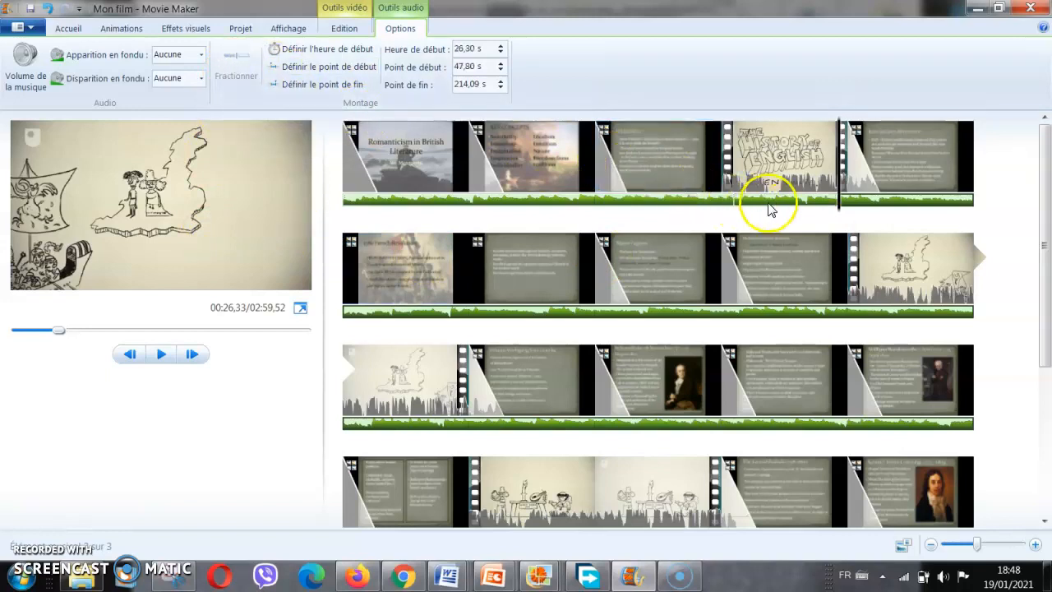
click(766, 202)
click(659, 208)
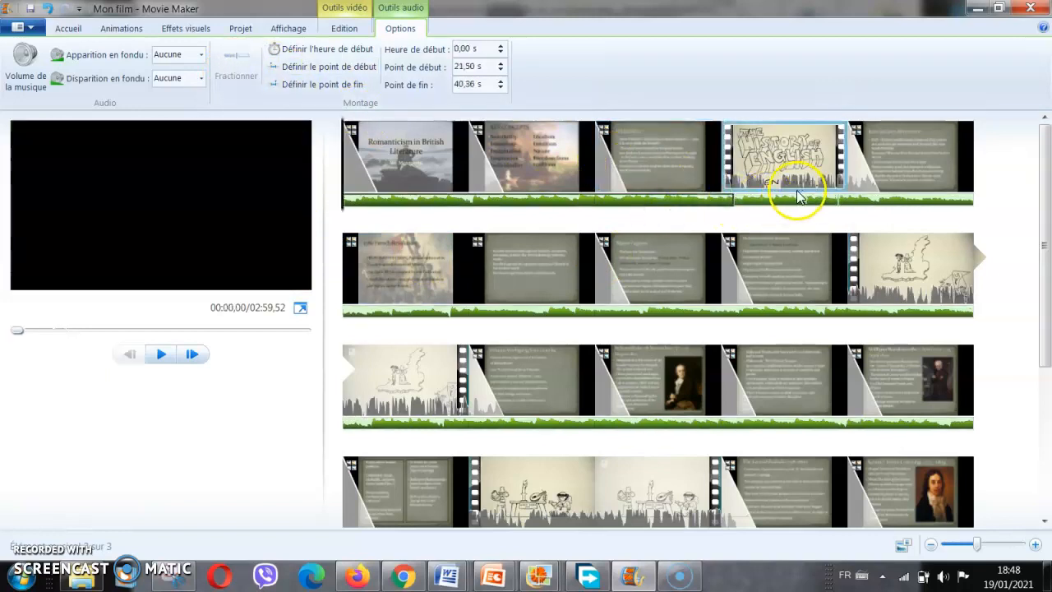
click(784, 204)
click(865, 202)
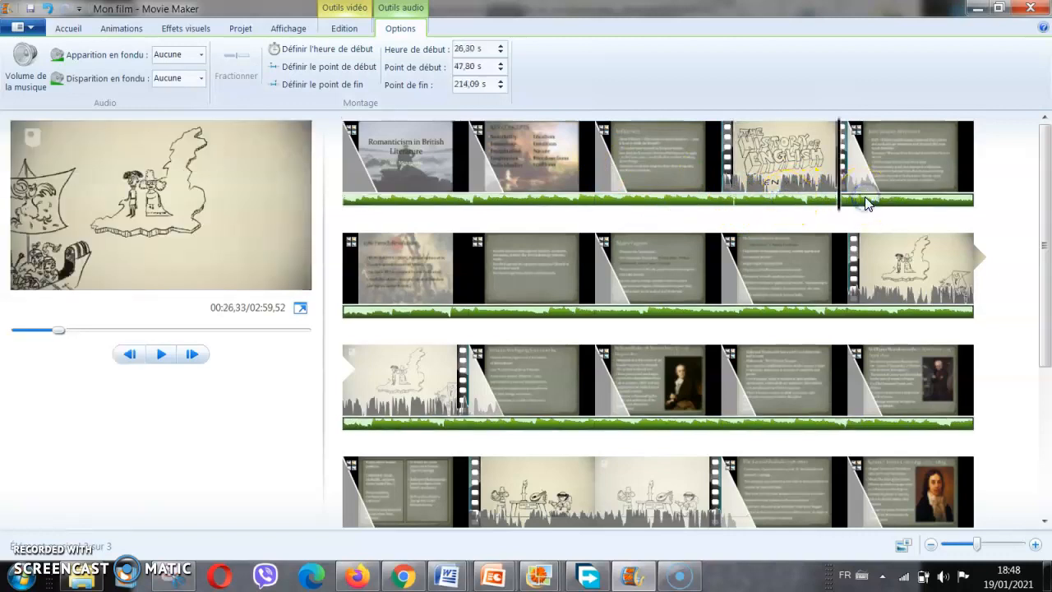
Step: Split the music at the start and end of the second video clip, at about 59.00 s and 1:14.97
click(872, 283)
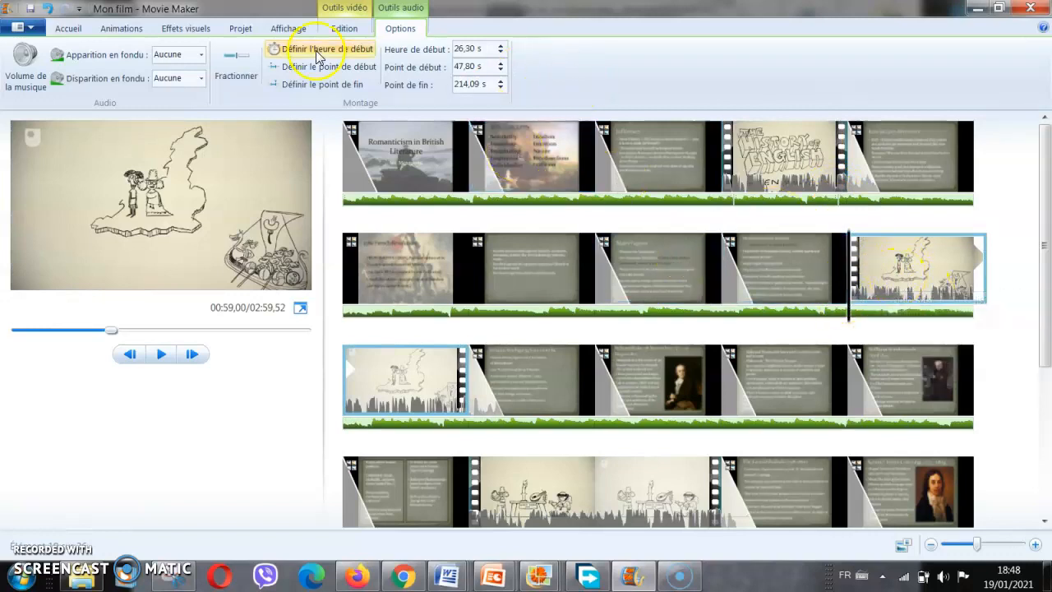
click(235, 56)
click(401, 408)
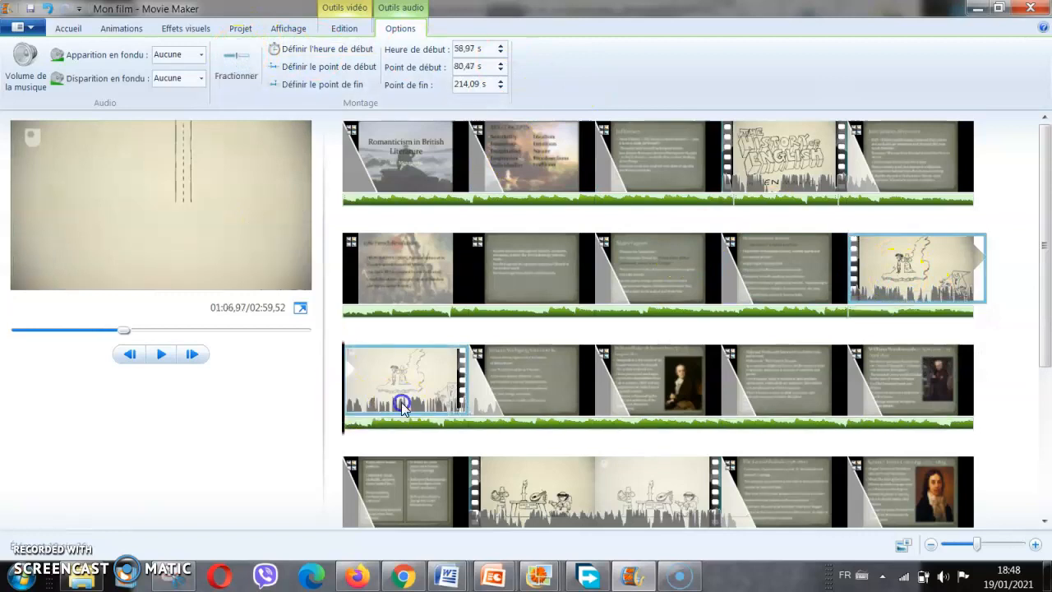
click(467, 424)
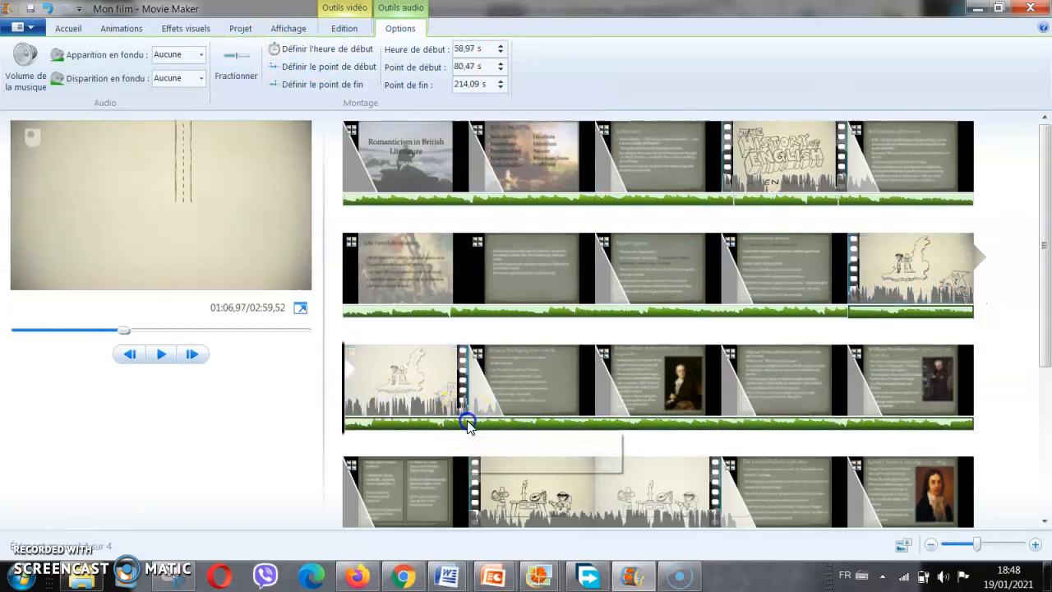
click(470, 422)
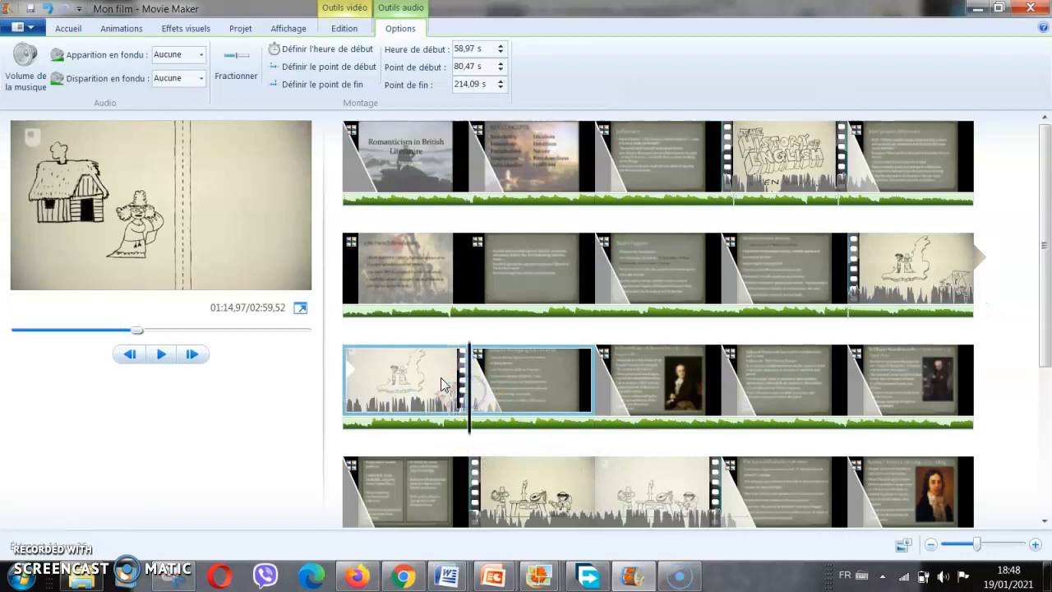
click(235, 67)
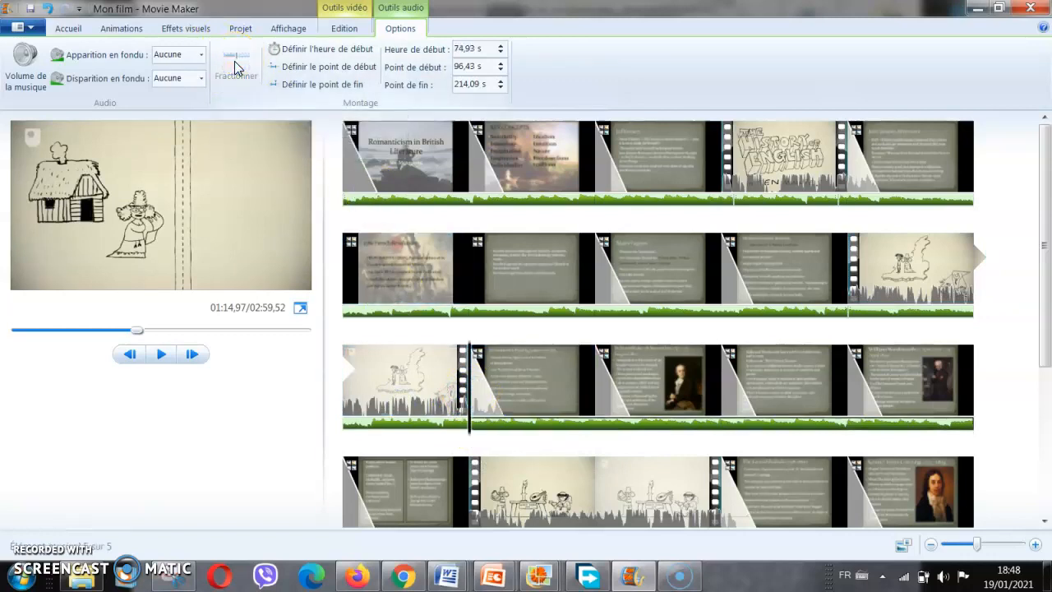
click(404, 429)
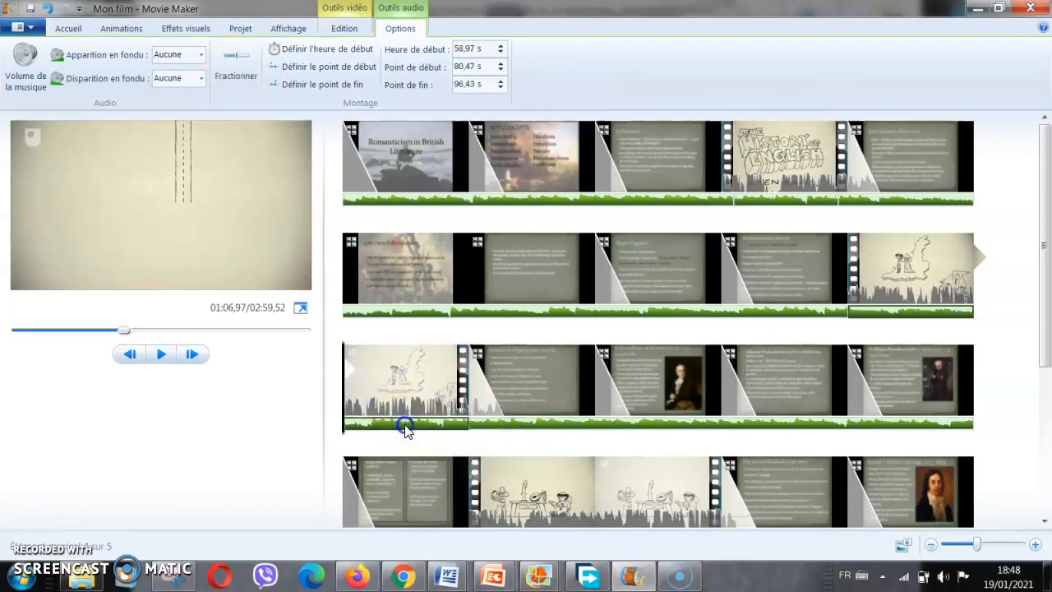
Step: Split the music at the start and end of the third video clip, at about 1:43.97 and 2:02.87
scroll(618, 377, down, 4)
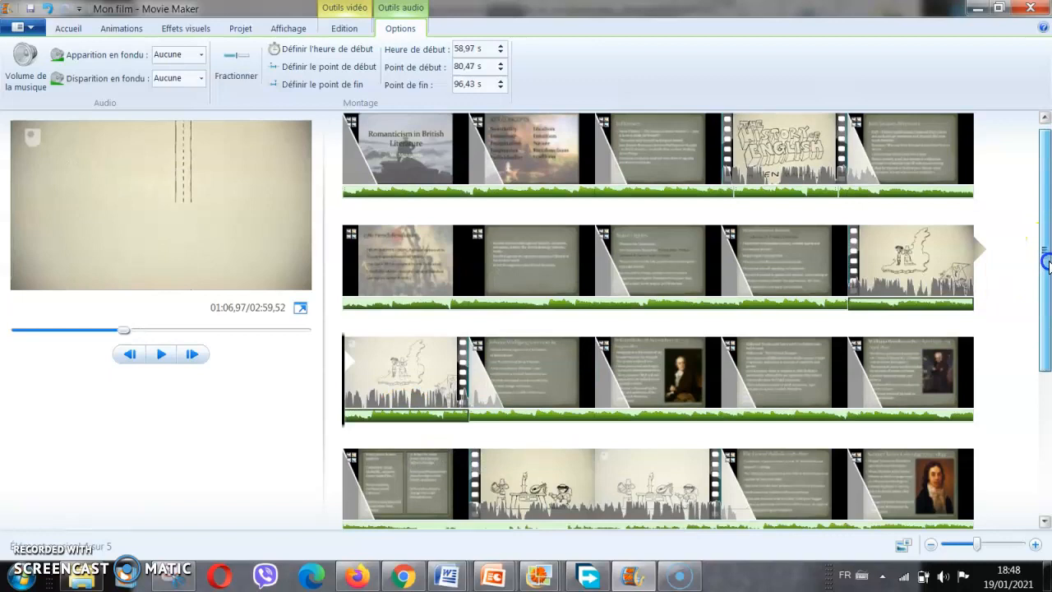
click(493, 345)
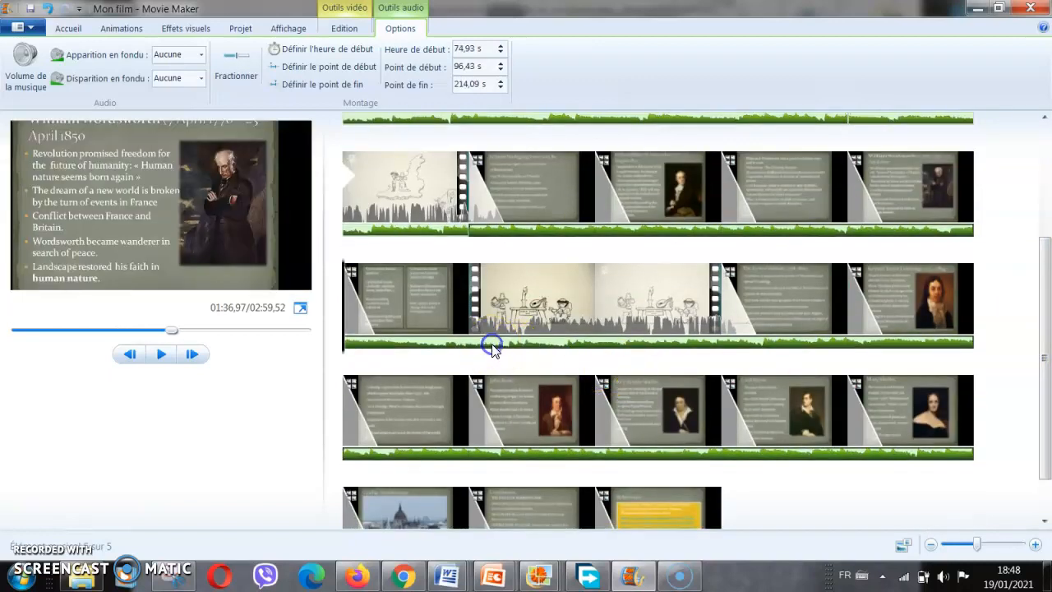
click(472, 317)
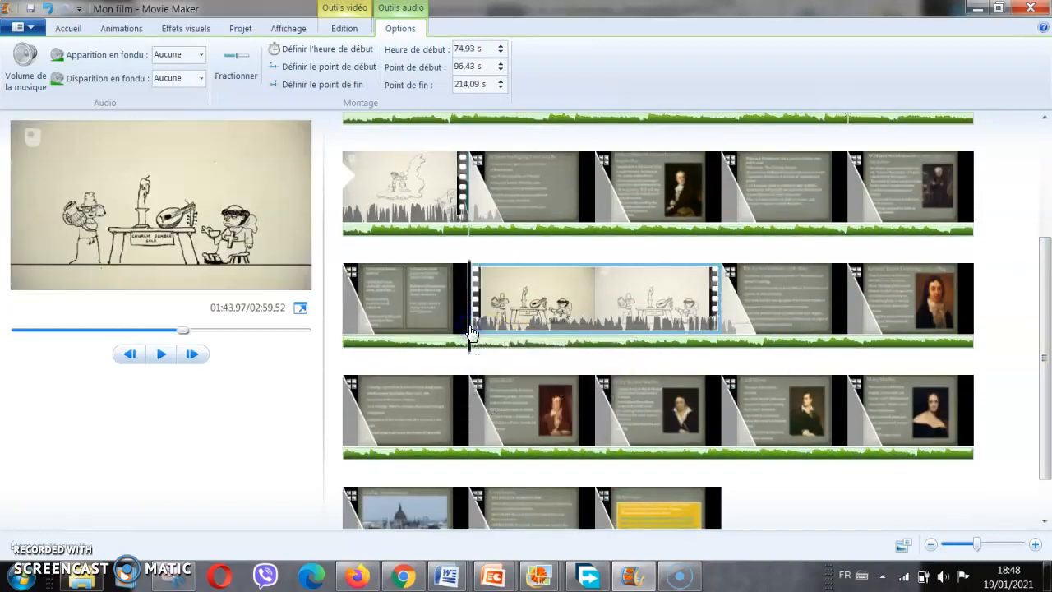
click(233, 74)
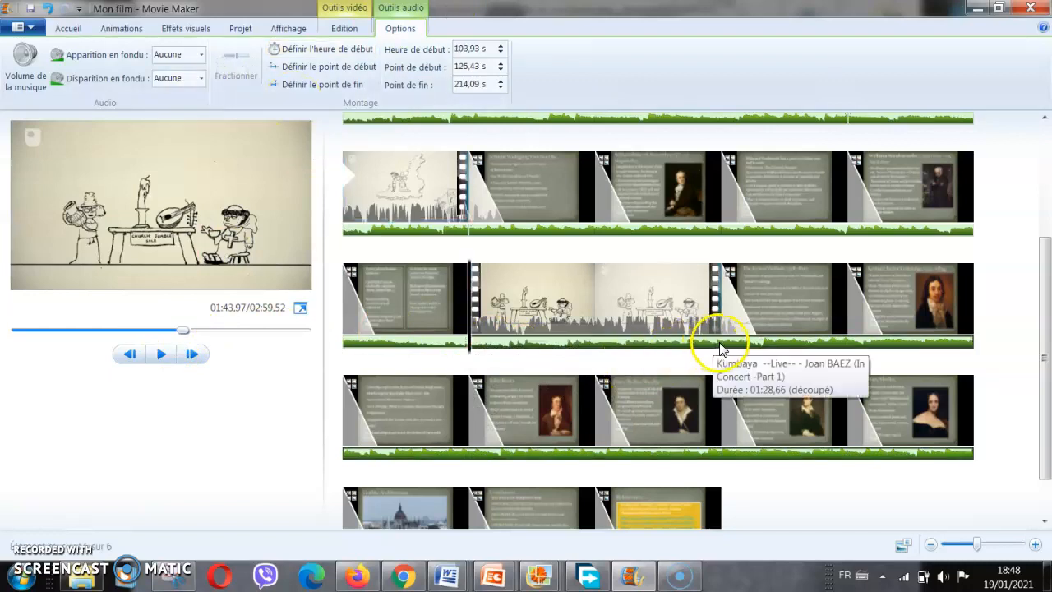
click(717, 314)
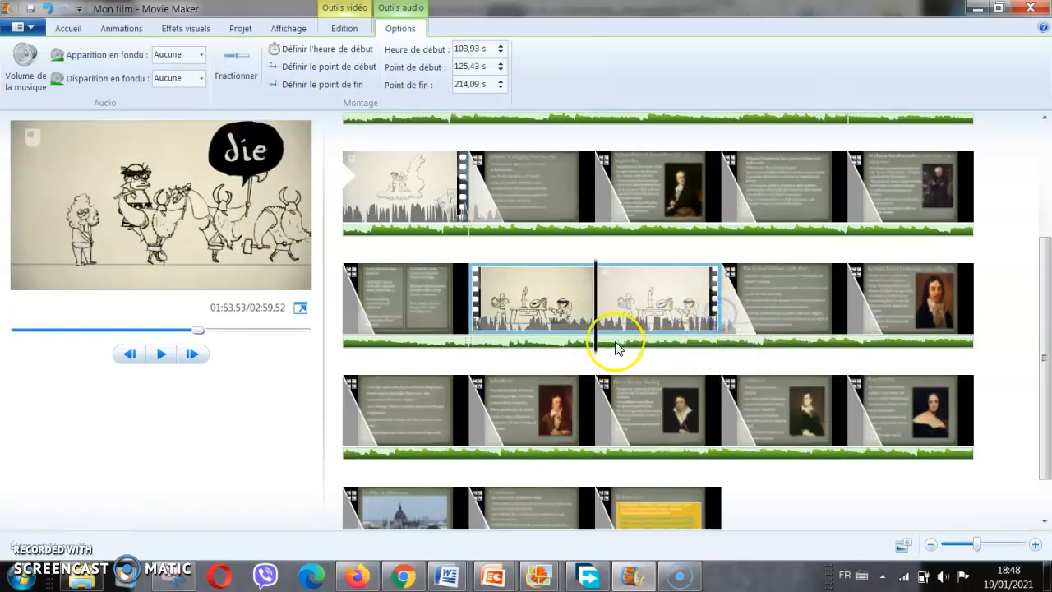
drag(596, 360, 720, 359)
click(240, 66)
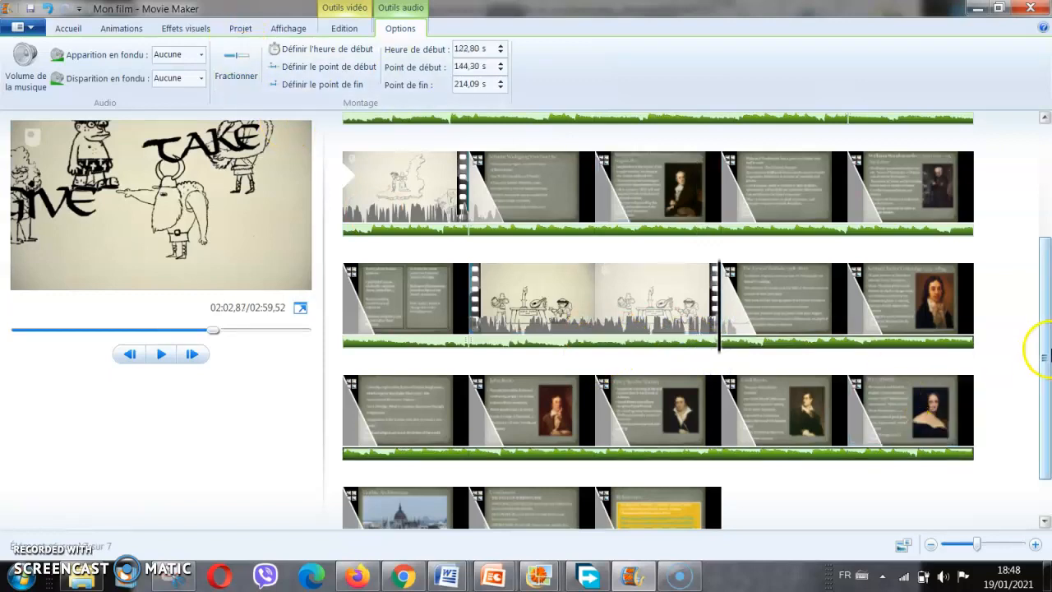
Step: Lower the music volume of the segment under the first History of English clip to roughly a quarter
drag(1046, 355, 1046, 240)
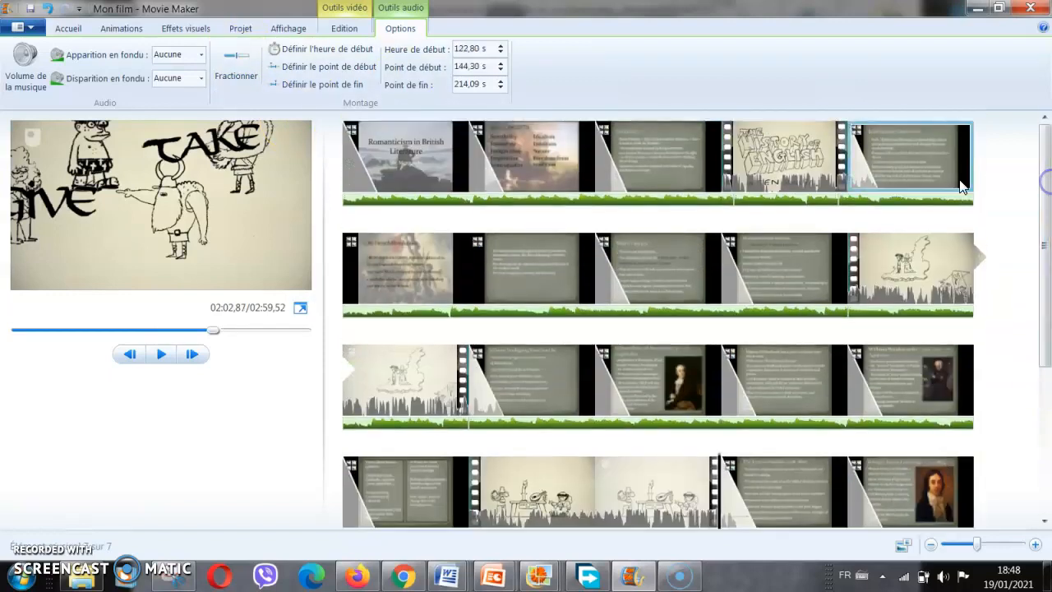
click(809, 199)
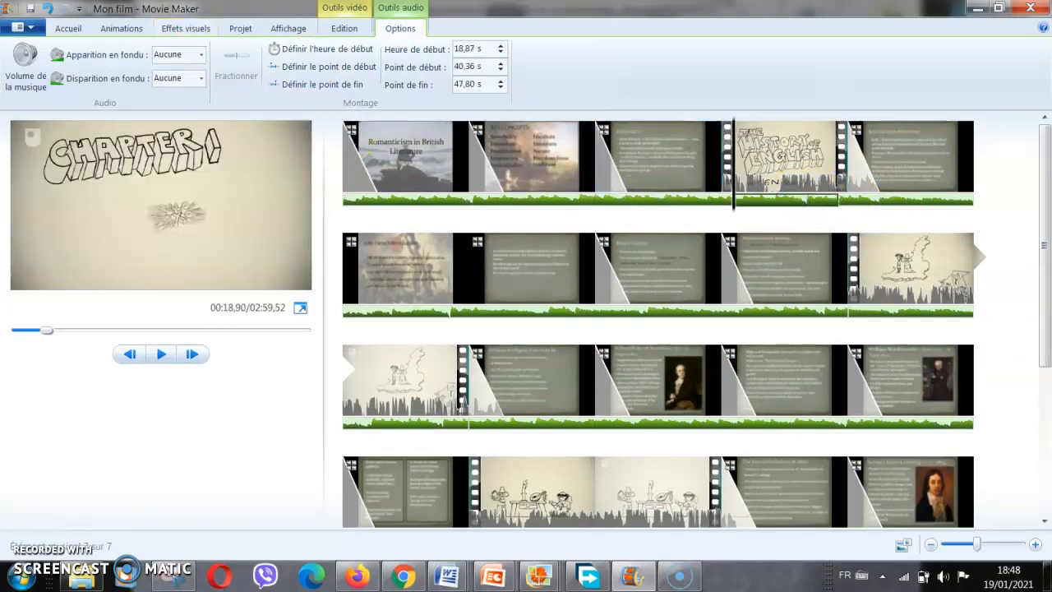
click(24, 70)
click(82, 108)
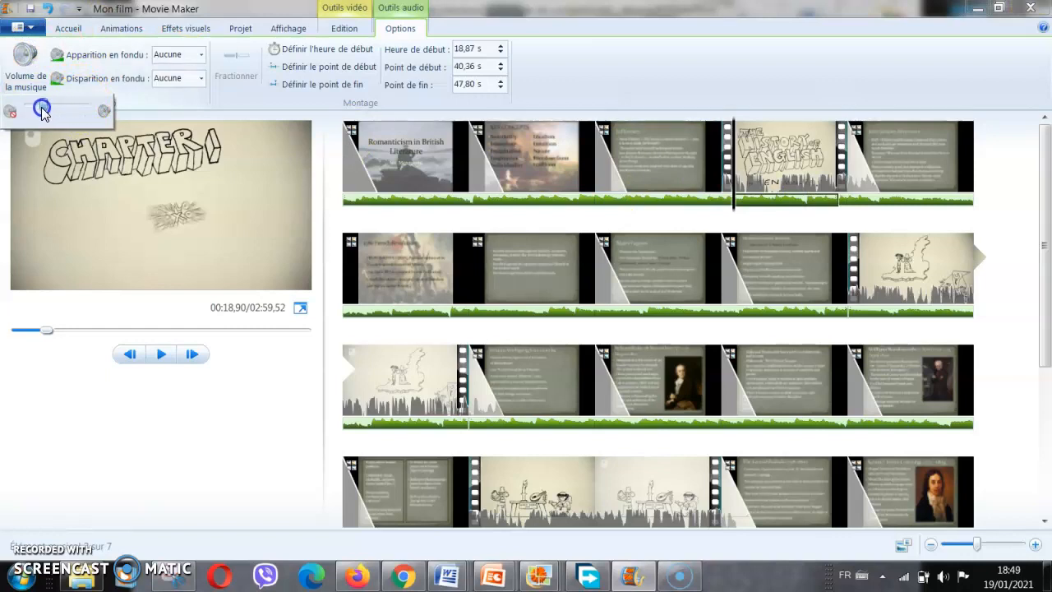
Step: Play the film from the first clip and set the volume of the music segment starting at 26.30 s slightly below maximum
click(161, 354)
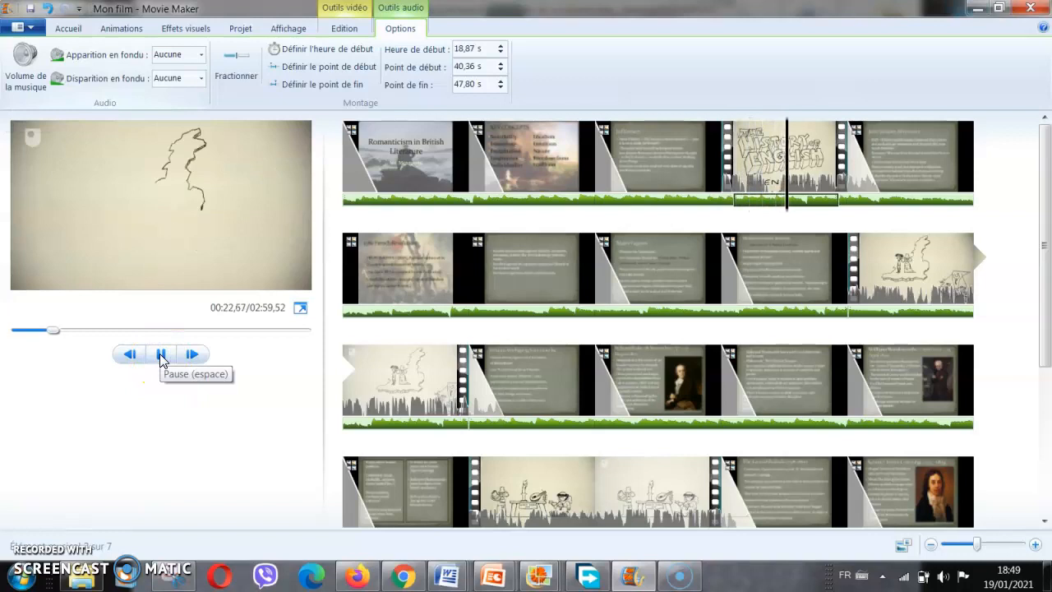
click(24, 78)
click(38, 105)
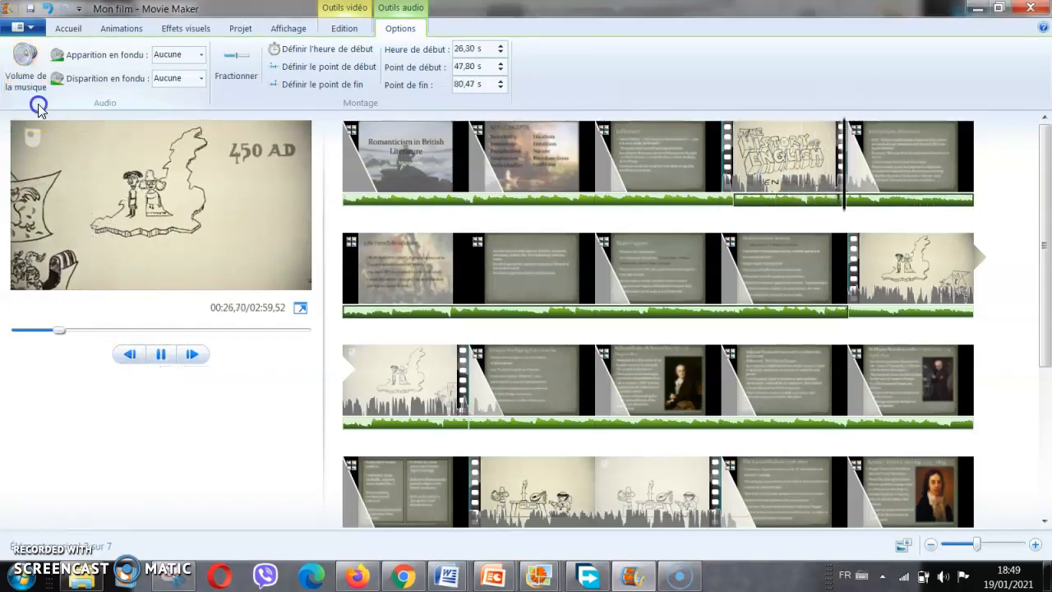
click(34, 81)
mouse_move(83, 106)
mouse_down()
mouse_move(42, 112)
mouse_move(78, 116)
mouse_up()
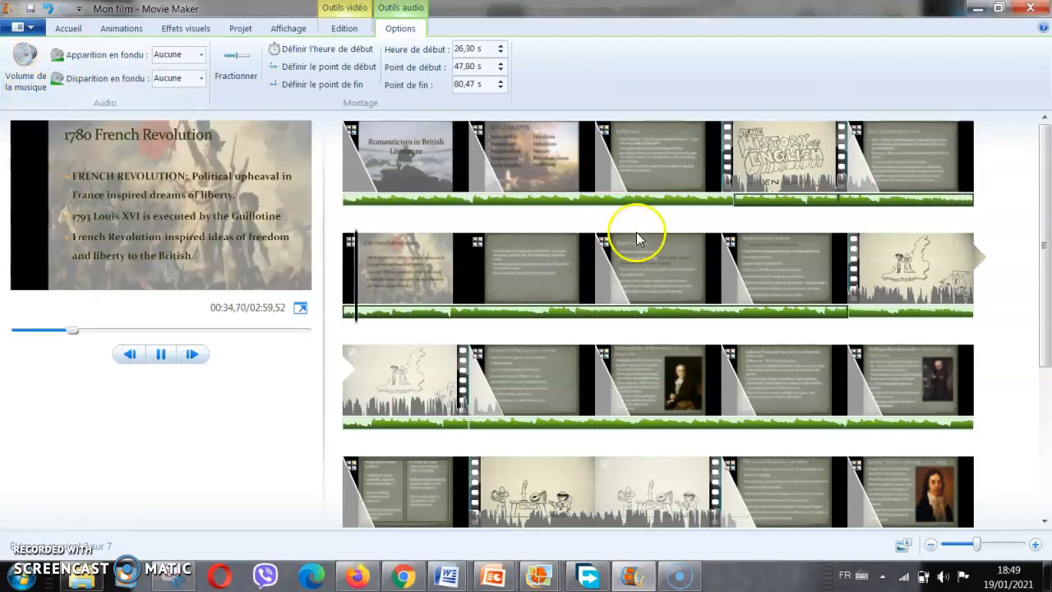
Step: Check the volume settings of the music segments starting at 18.87 s and 26.30 s
click(779, 203)
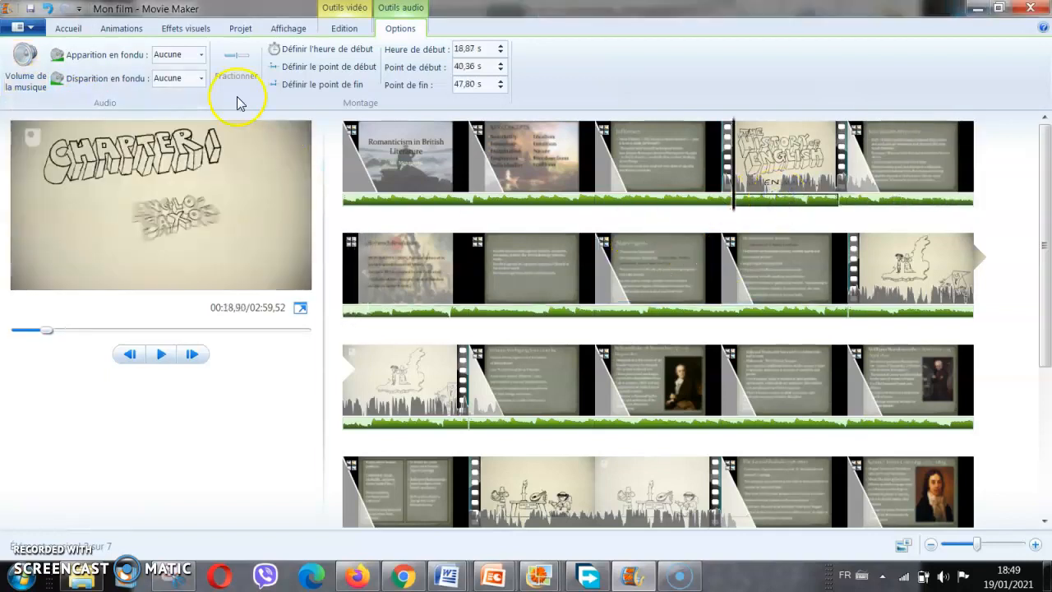
click(24, 77)
click(41, 113)
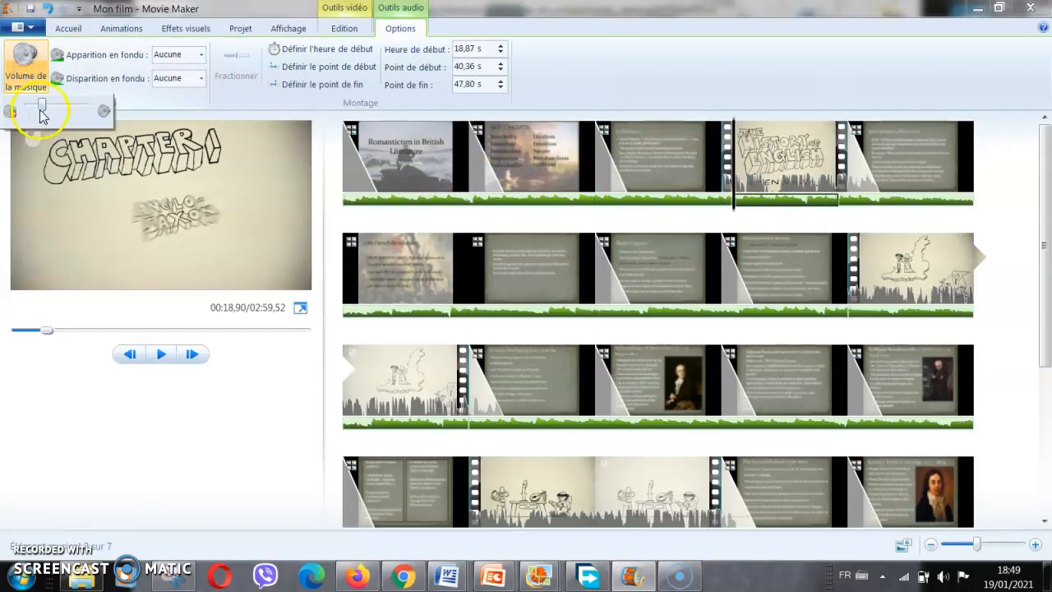
click(865, 198)
click(25, 76)
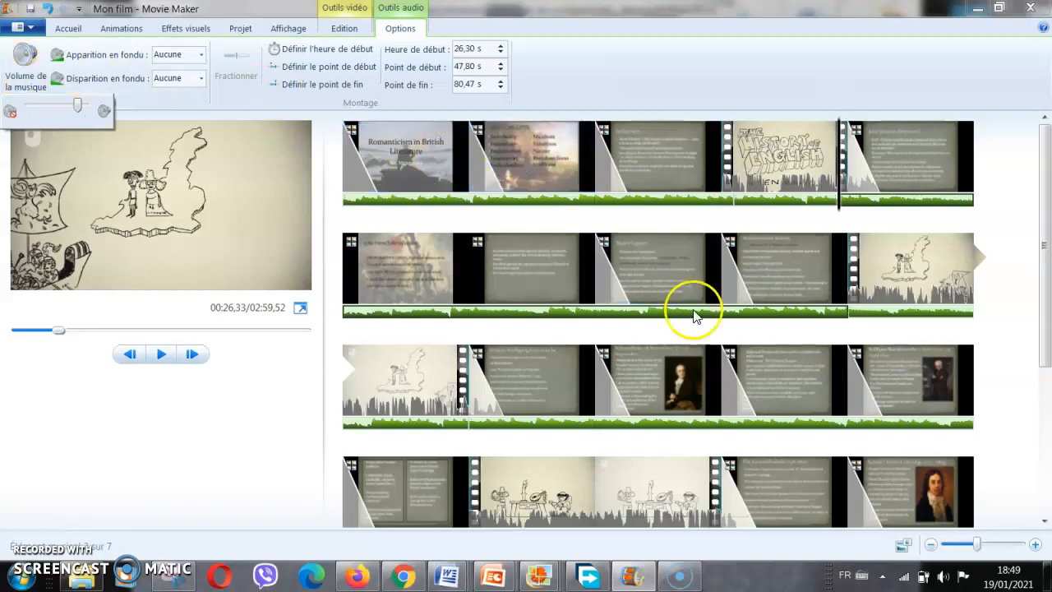
Step: Lower the music volume of the segment under the second video clip, starting at 58.97 s, to roughly a quarter
click(888, 321)
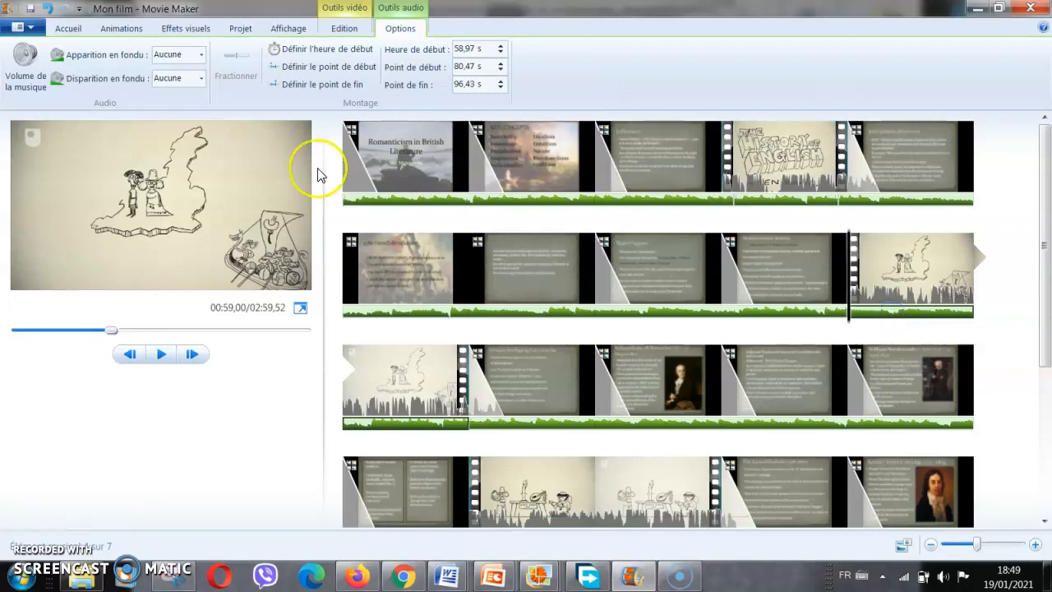
click(11, 74)
drag(83, 106, 50, 115)
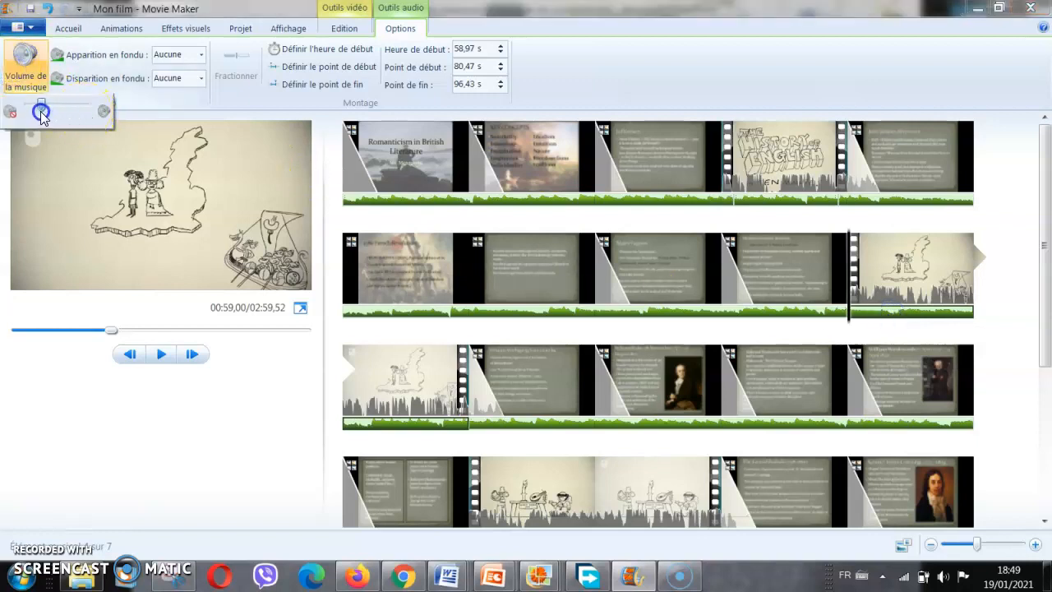
drag(41, 114, 39, 110)
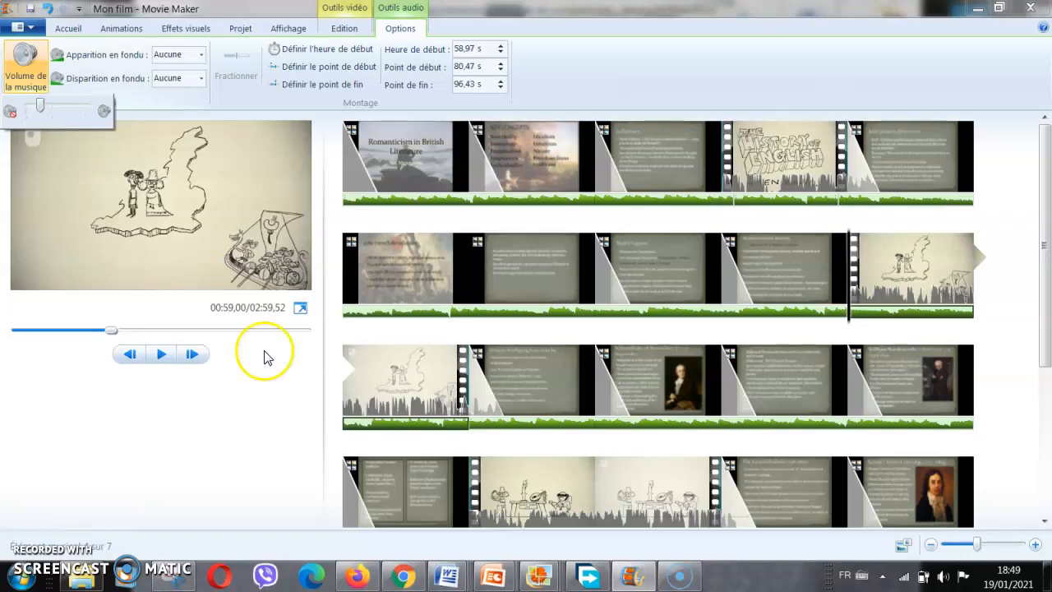
Step: Reduce the music volume of the segment under the third video clip, starting at 103.93 s, to roughly a quarter
scroll(1047, 292, down, 2)
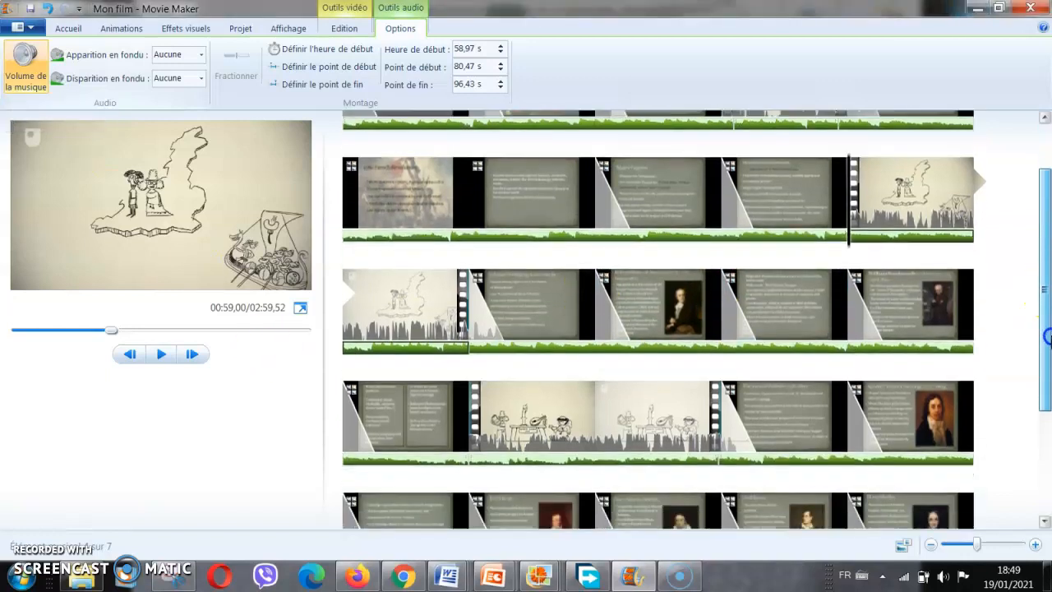
click(566, 449)
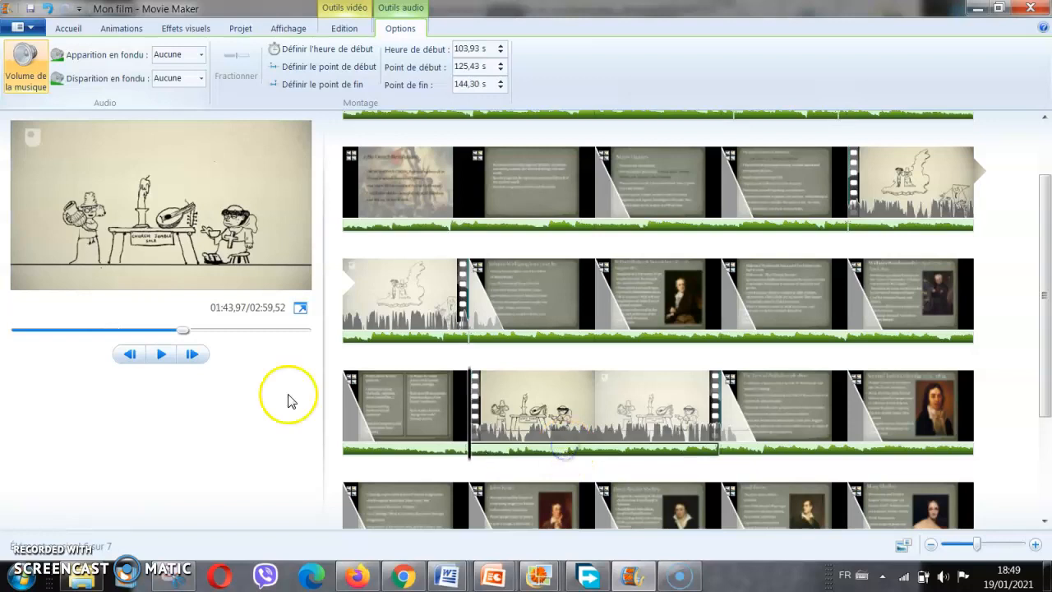
click(29, 82)
drag(83, 109, 41, 109)
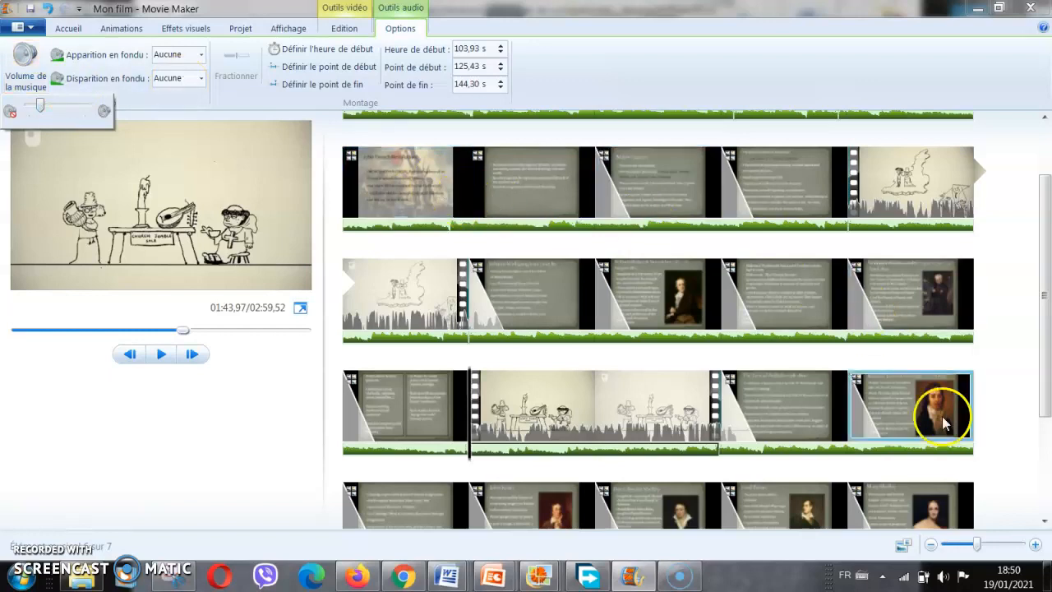
click(1036, 407)
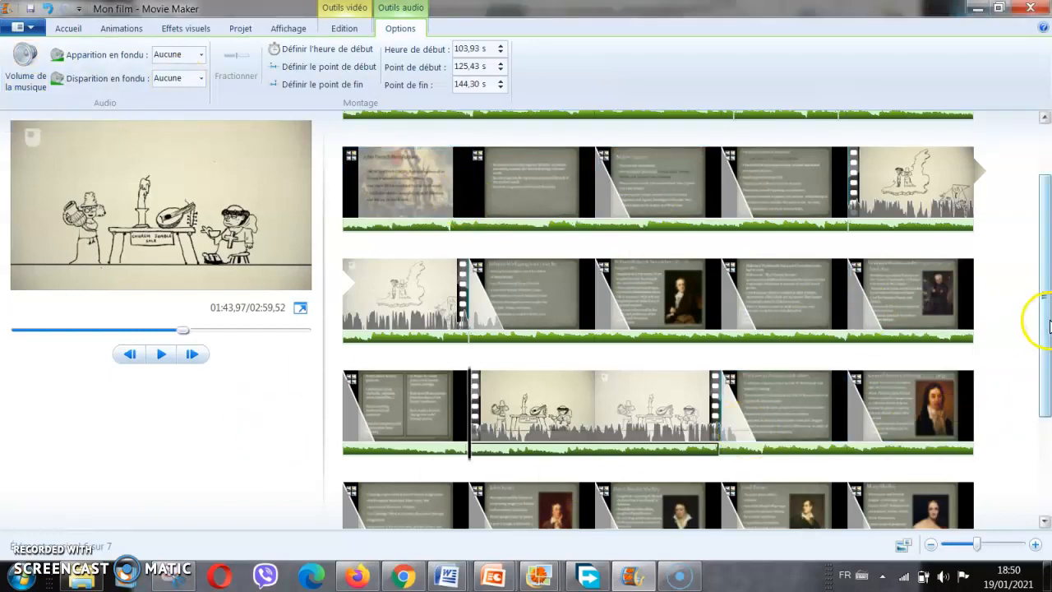
Step: Play the film from the start of the third video clip into the Lyrical Ballads slide to check the music levels
click(163, 361)
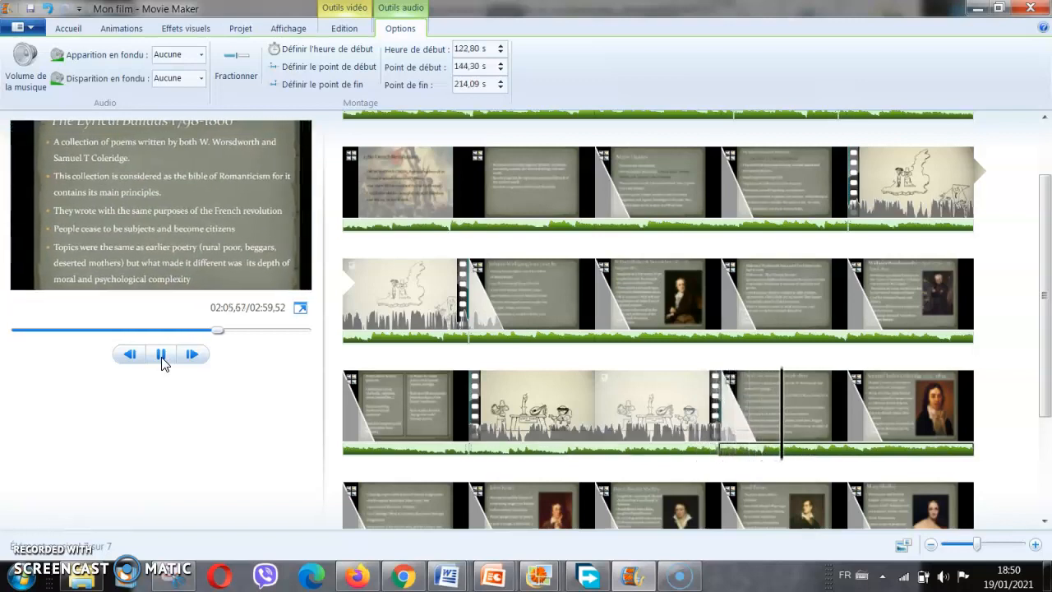
click(162, 358)
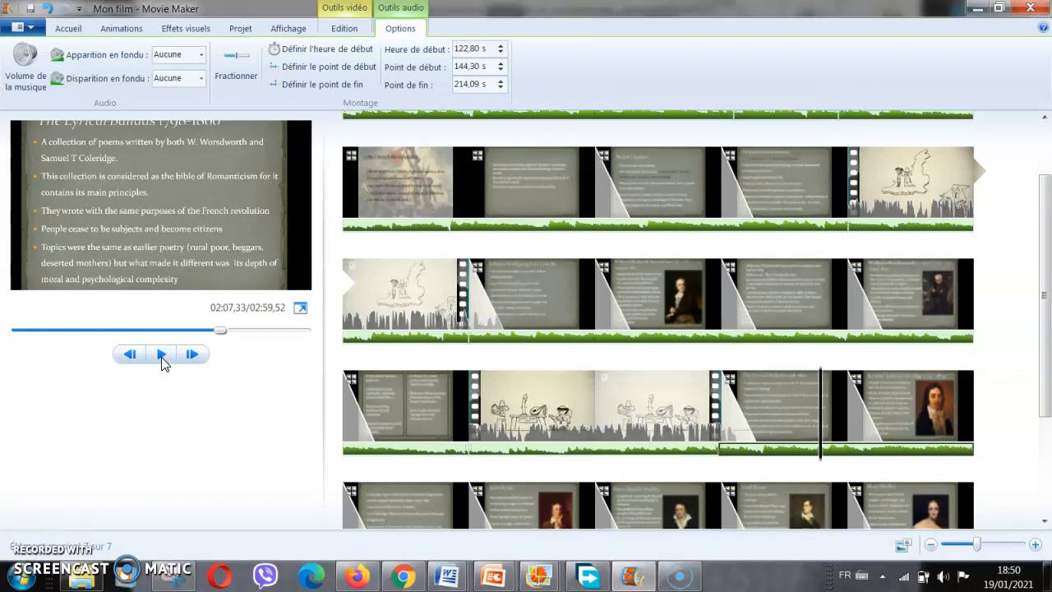
Step: Select the slide right after the John Keats slide and open the choices for its display duration
drag(1048, 261, 1046, 400)
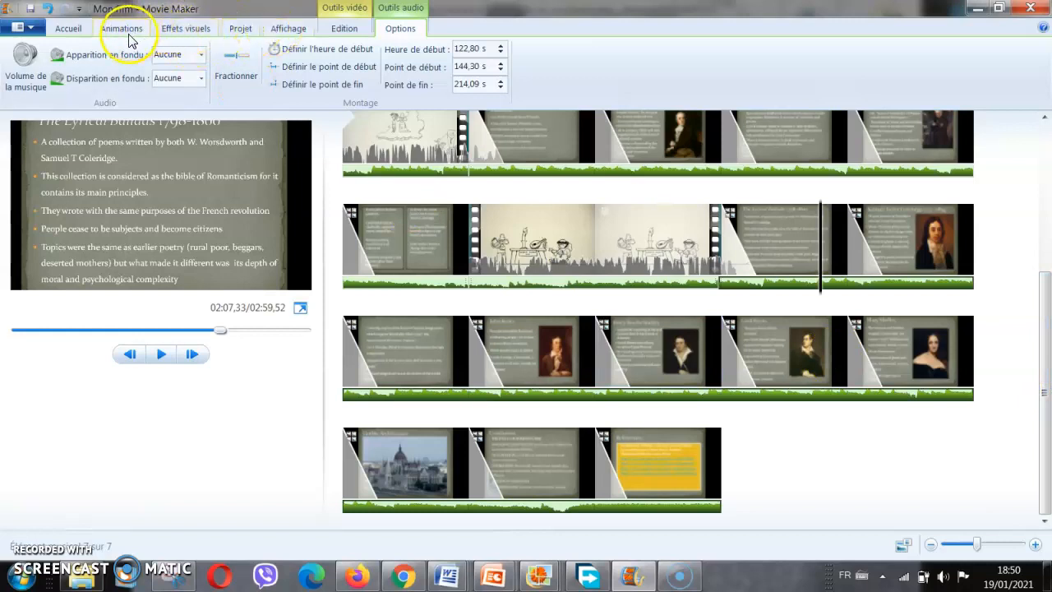
click(291, 29)
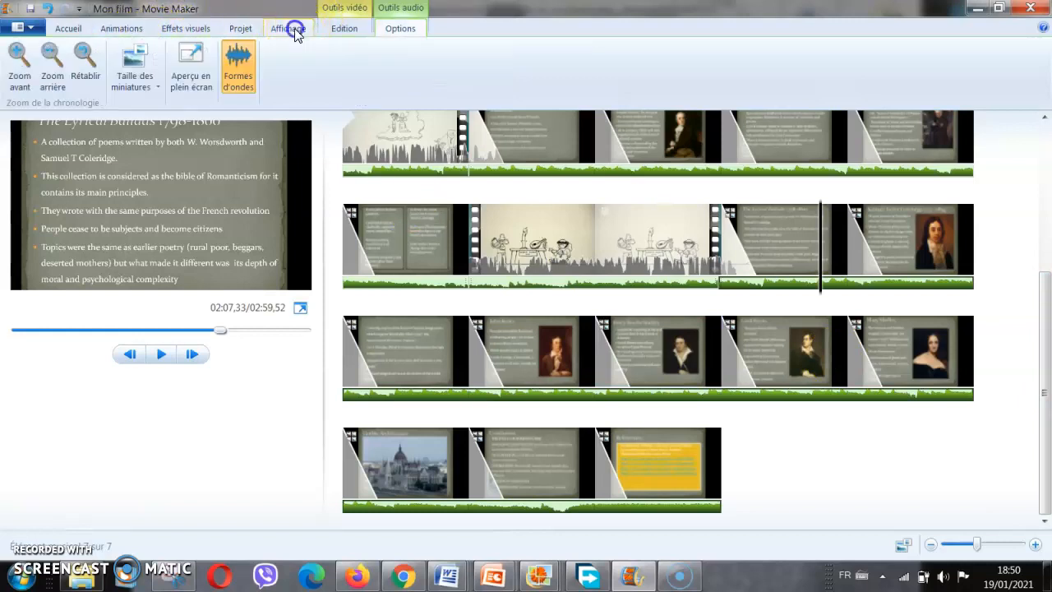
click(334, 33)
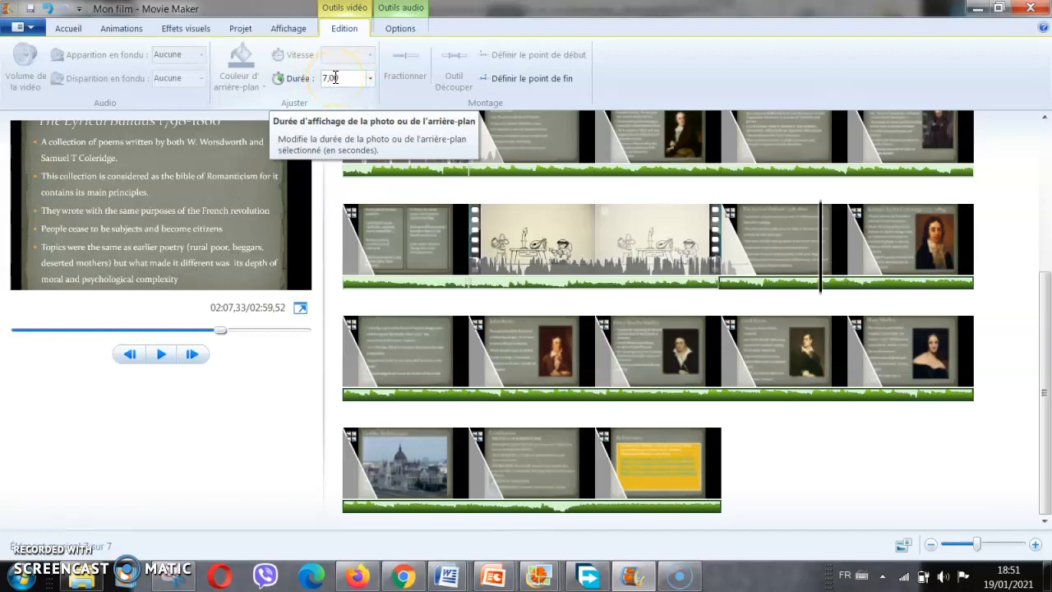
click(770, 234)
click(669, 340)
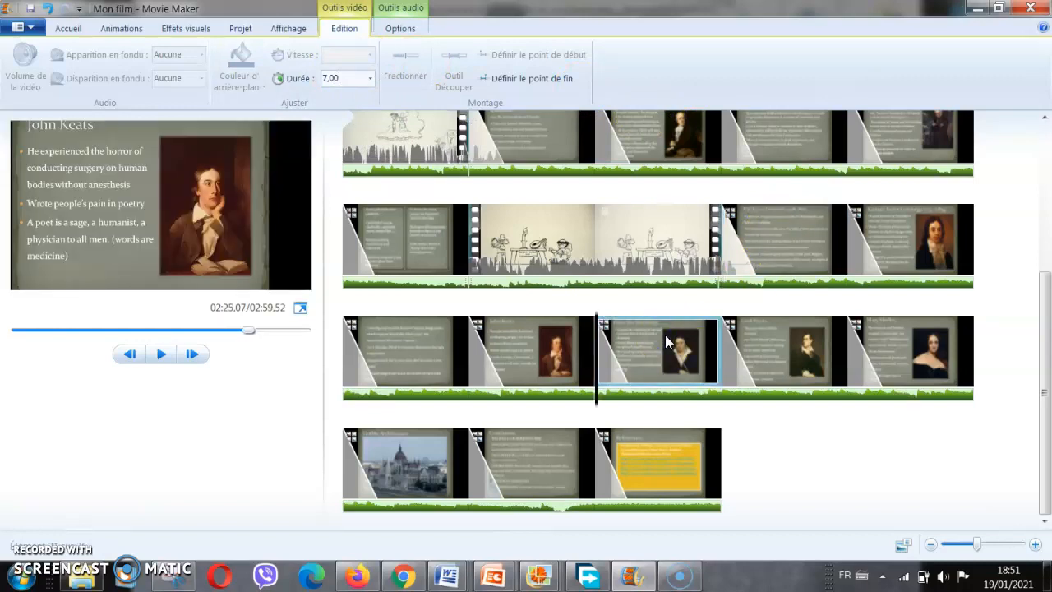
click(333, 80)
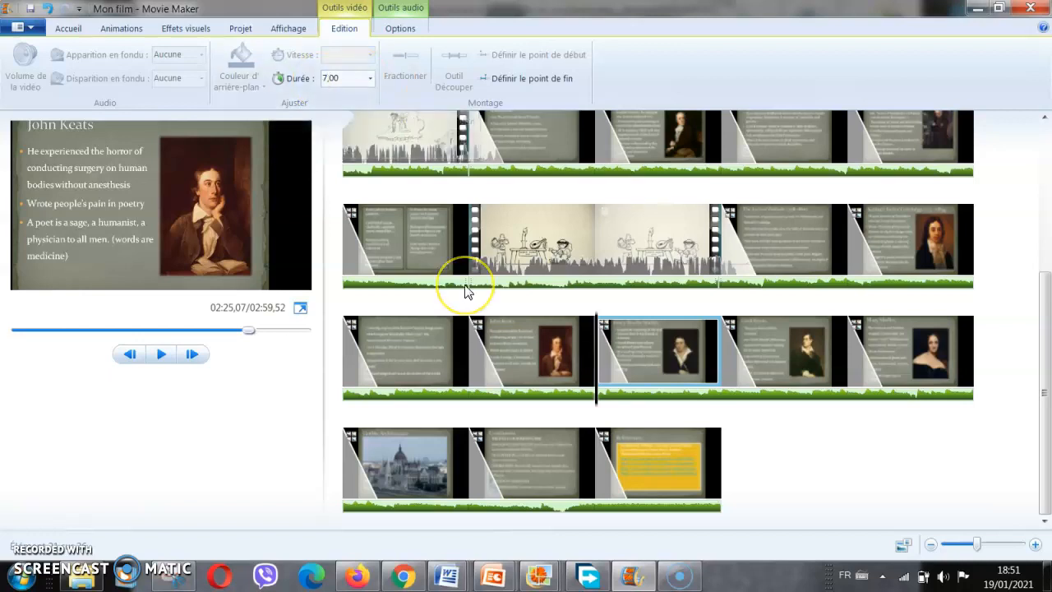
click(369, 78)
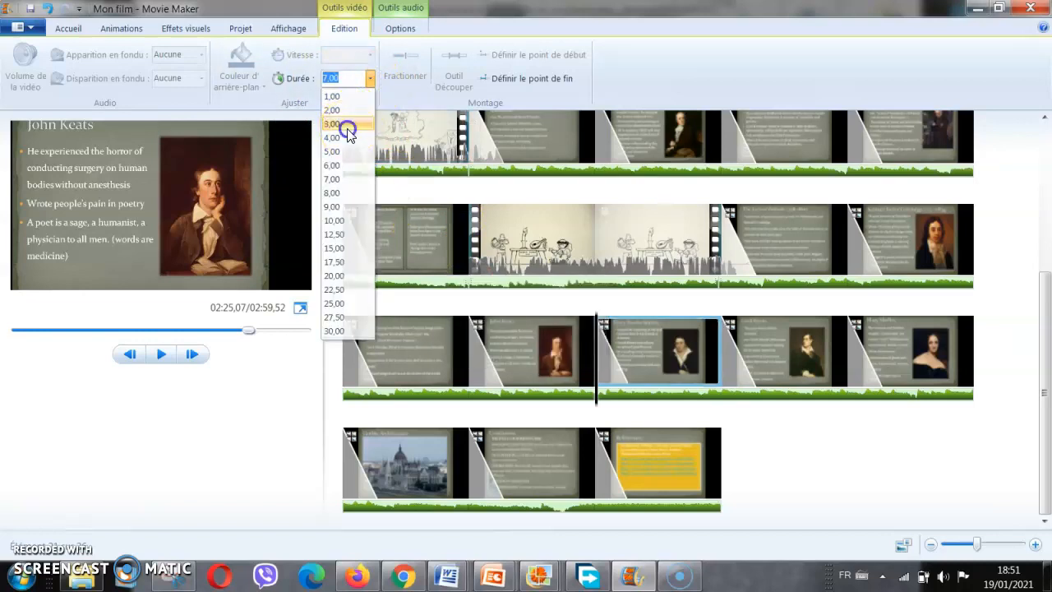